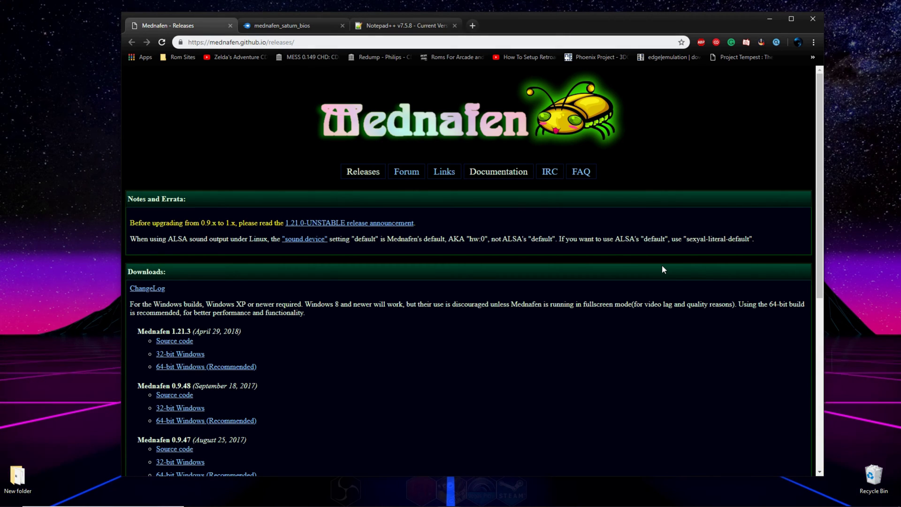
Download the 64-bit Windows build of Mednafen 1.21.3 and save it to the desktop
{"action": "scroll", "coordinate": [284, 274], "scroll_direction": "down", "scroll_amount": 1}
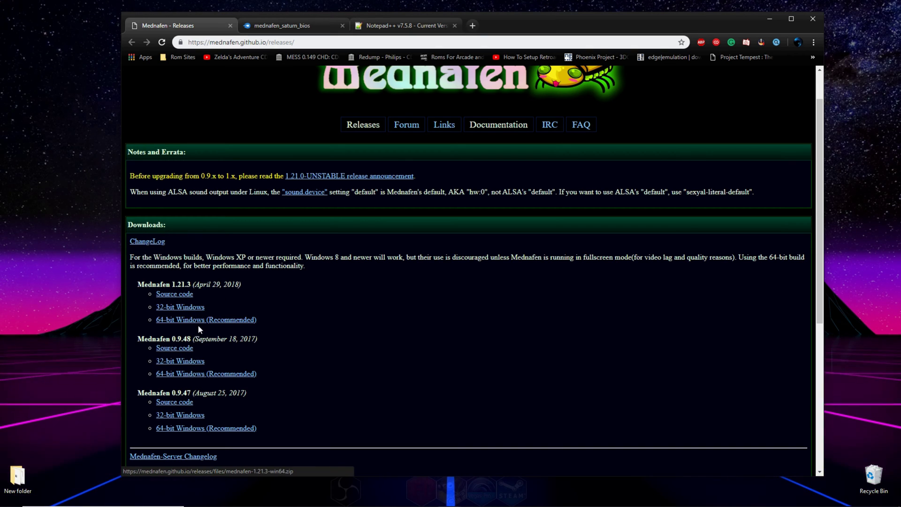
{"action": "left_click", "coordinate": [180, 308]}
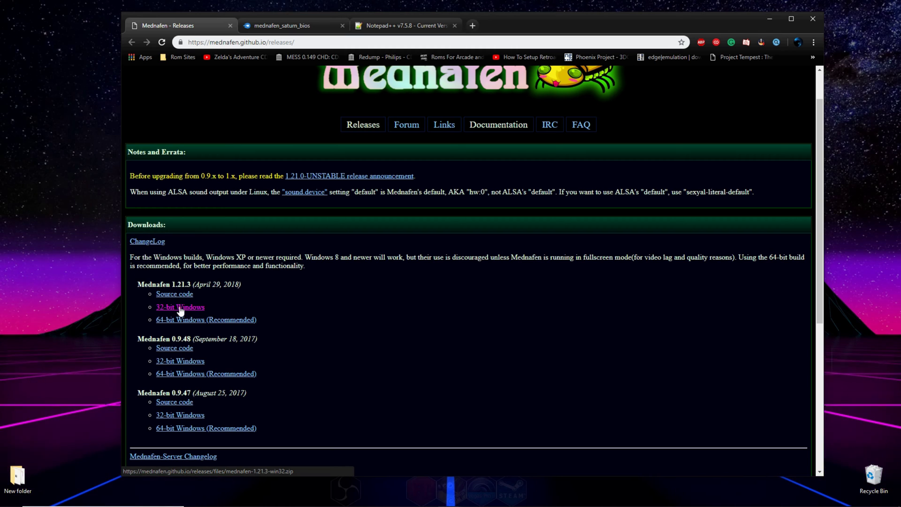
{"action": "left_click", "coordinate": [181, 320]}
{"action": "left_click", "coordinate": [489, 250]}
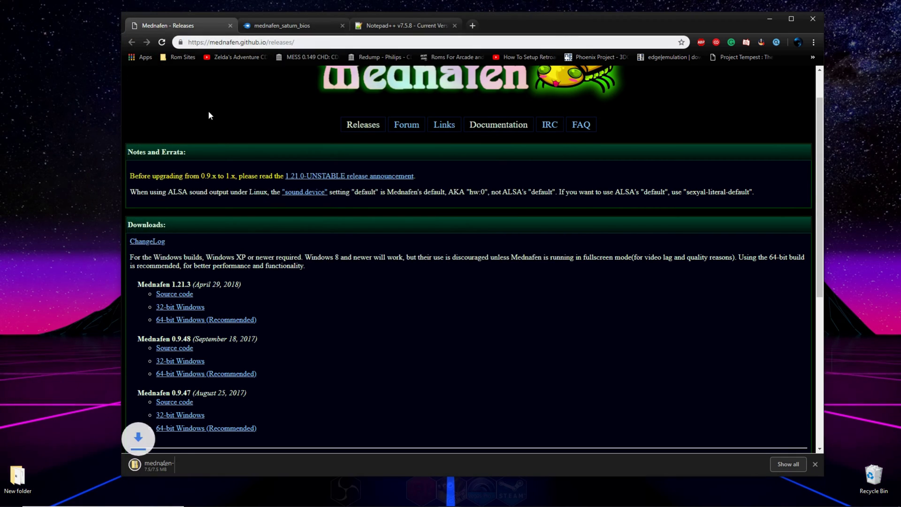
Download the mednafen_saturn_bios.7z archive from MediaFire and save it to the desktop
{"action": "left_click", "coordinate": [283, 24]}
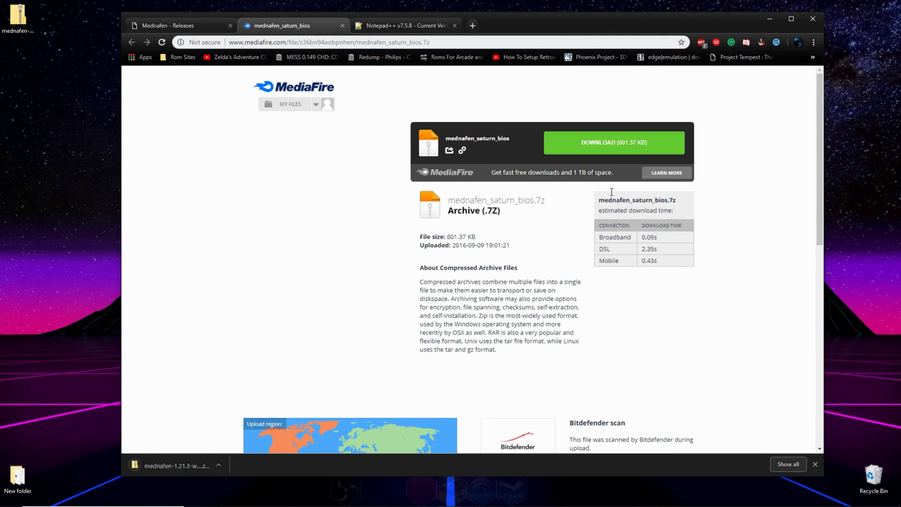
{"action": "left_click", "coordinate": [612, 146]}
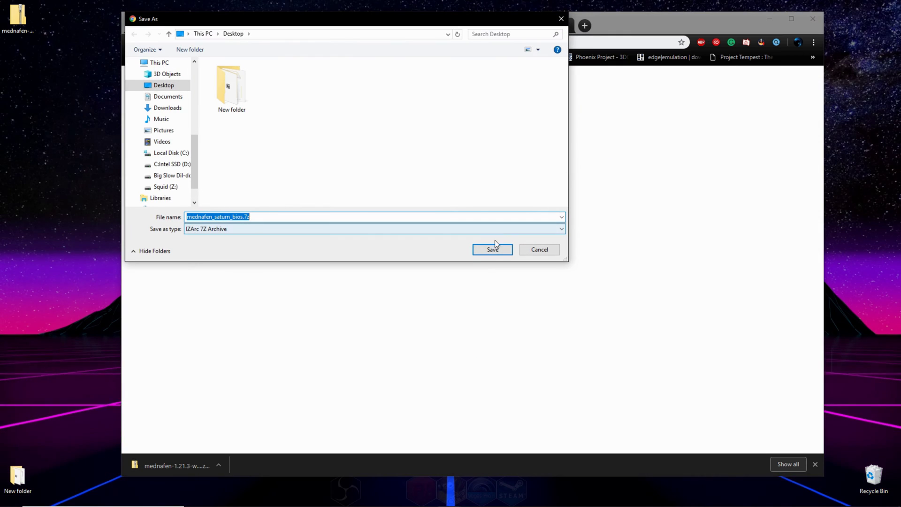
{"action": "left_click", "coordinate": [490, 250]}
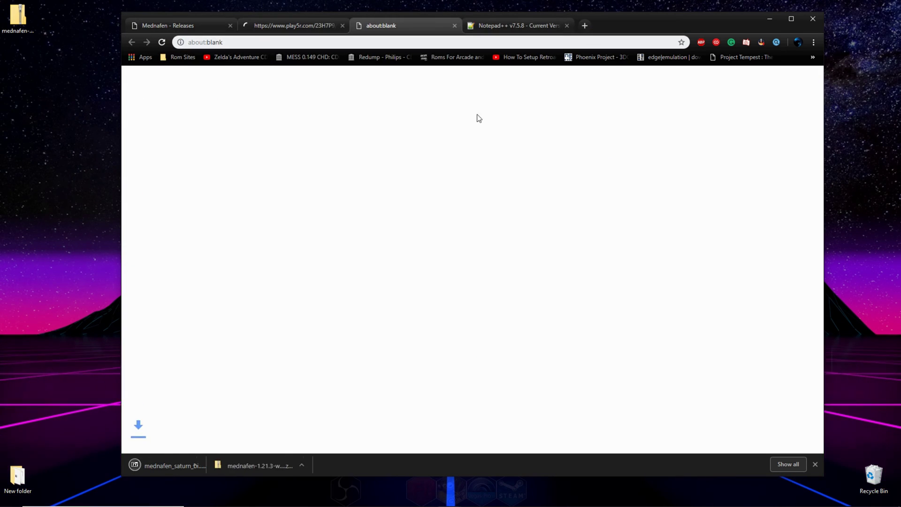
View the Notepad++ 7.5.8 download page, and minimize the browser
{"action": "left_click", "coordinate": [514, 25]}
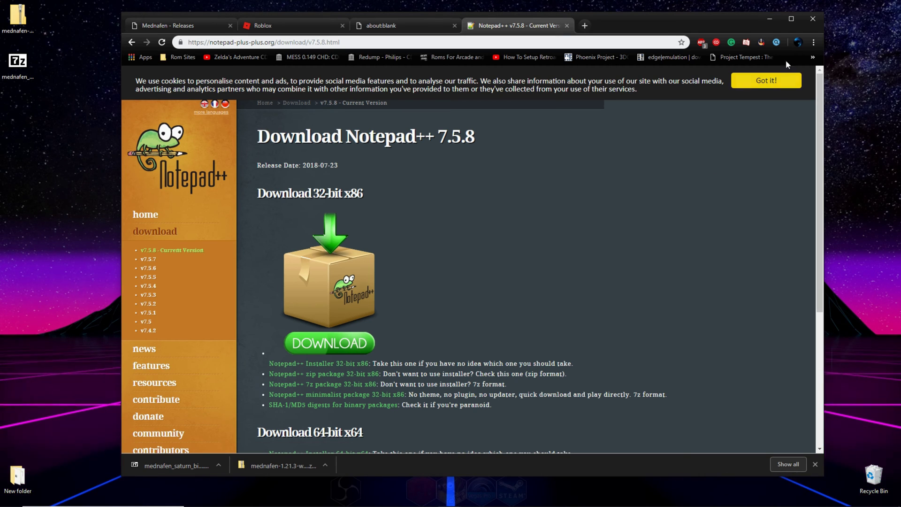
{"action": "left_click", "coordinate": [771, 18]}
Create a new folder named Sega on the desktop and open it
{"action": "right_click", "coordinate": [235, 185]}
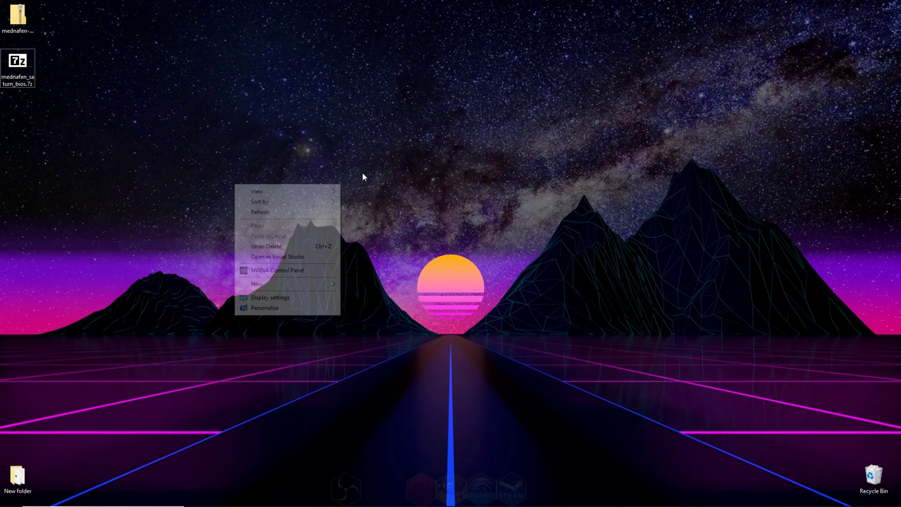
{"action": "mouse_move", "coordinate": [322, 284]}
{"action": "left_click", "coordinate": [359, 281]}
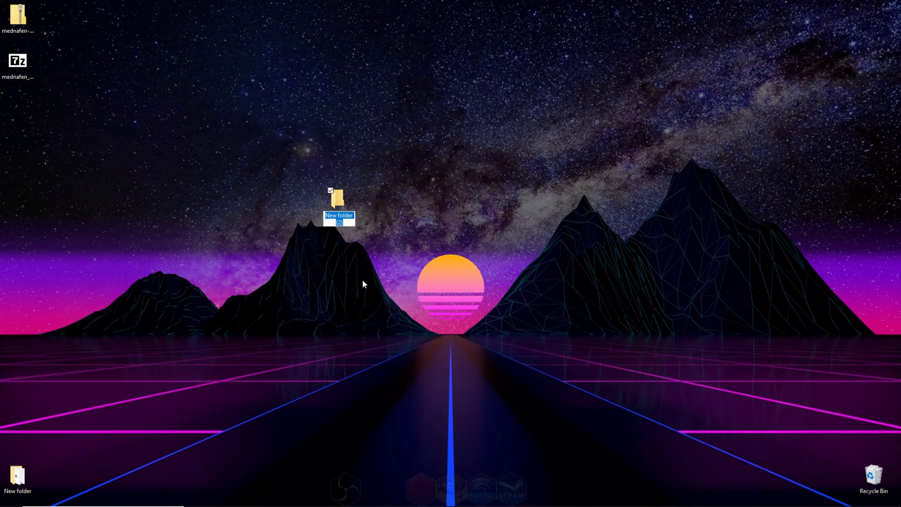
{"action": "type", "text": "Sega"}
{"action": "key", "text": "Return"}
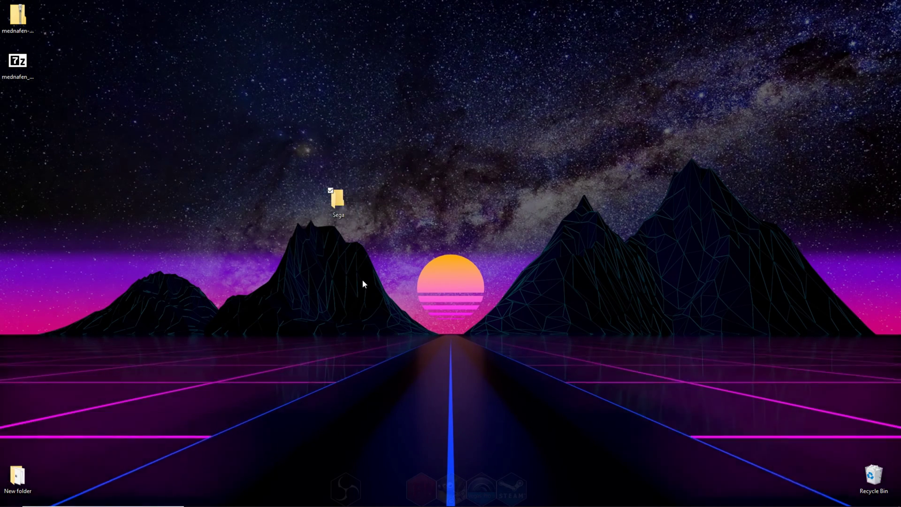
{"action": "key", "text": "Return"}
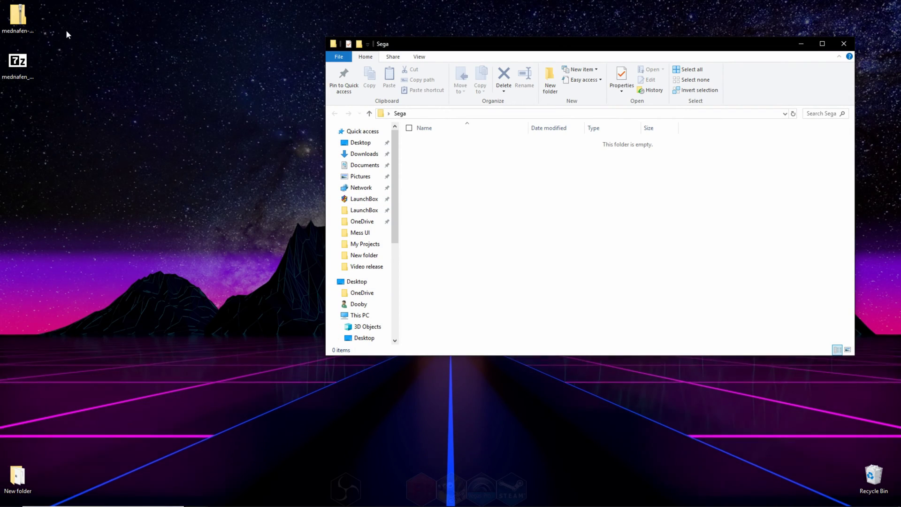
Extract the full contents of the Mednafen 1.21.3 win64 zip into the Sega folder, and close the zip window
{"action": "left_click", "coordinate": [20, 26]}
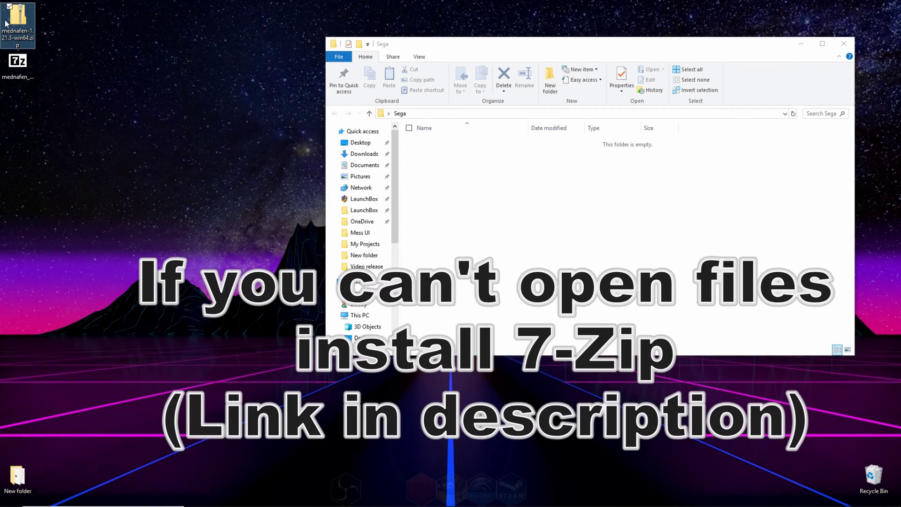
{"action": "double_click", "coordinate": [20, 25]}
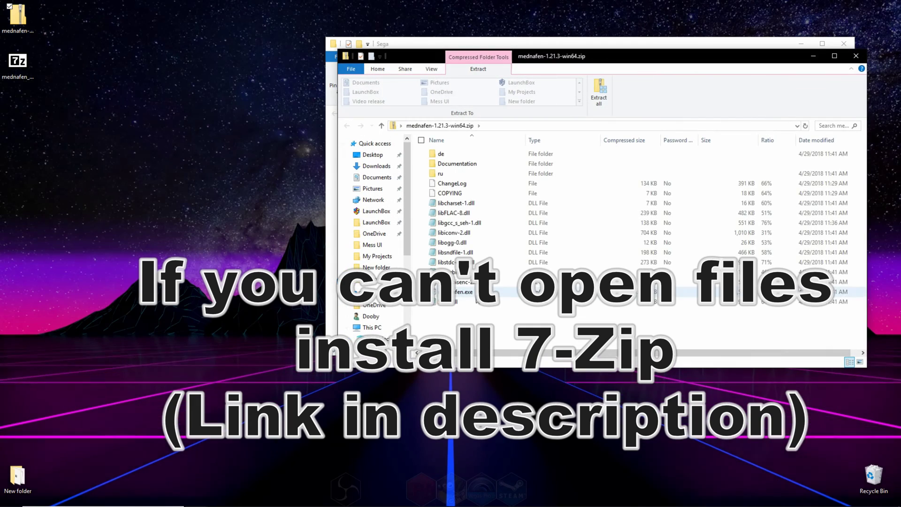
{"action": "left_click_drag", "start_coordinate": [502, 275], "coordinate": [505, 150]}
{"action": "left_click_drag", "start_coordinate": [611, 56], "coordinate": [246, 104]}
{"action": "left_click_drag", "start_coordinate": [156, 272], "coordinate": [655, 237]}
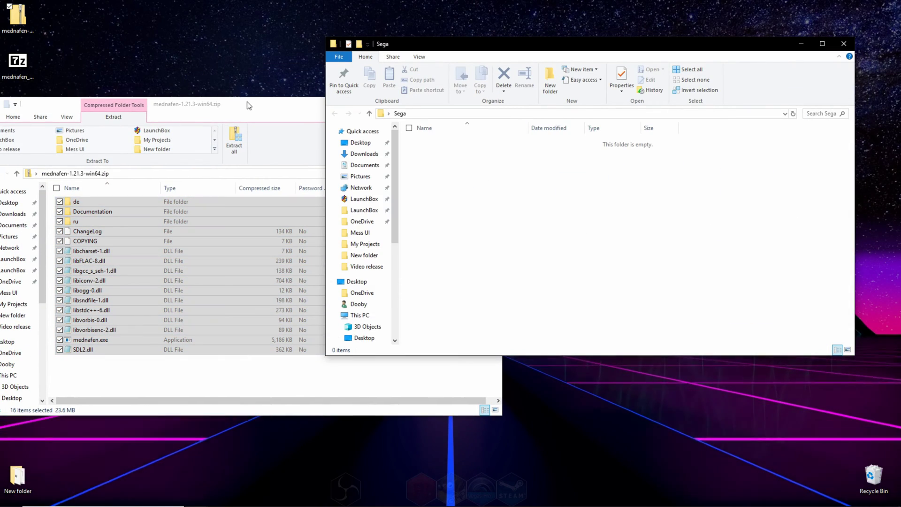
{"action": "left_click", "coordinate": [492, 103]}
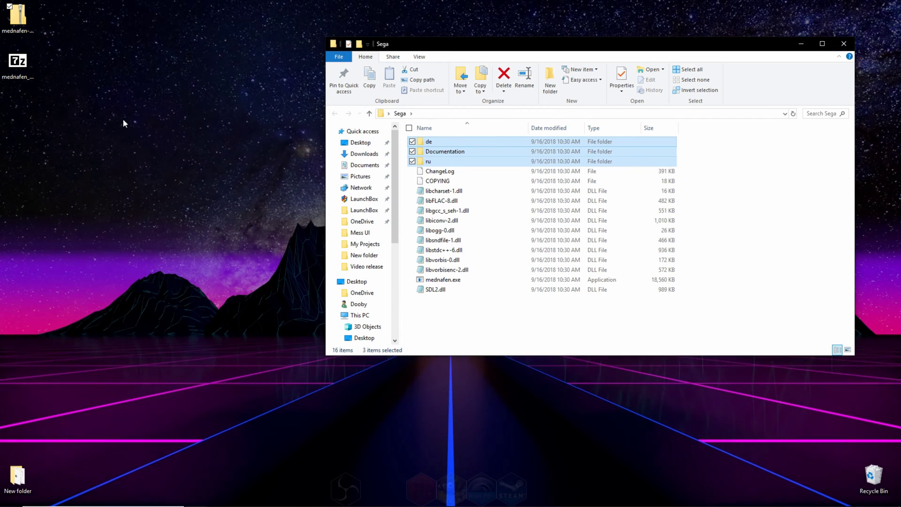
Extract sega_101.bin and mpr-17933.bin from the Saturn BIOS archive into the Sega folder, and close the archive
{"action": "double_click", "coordinate": [18, 62]}
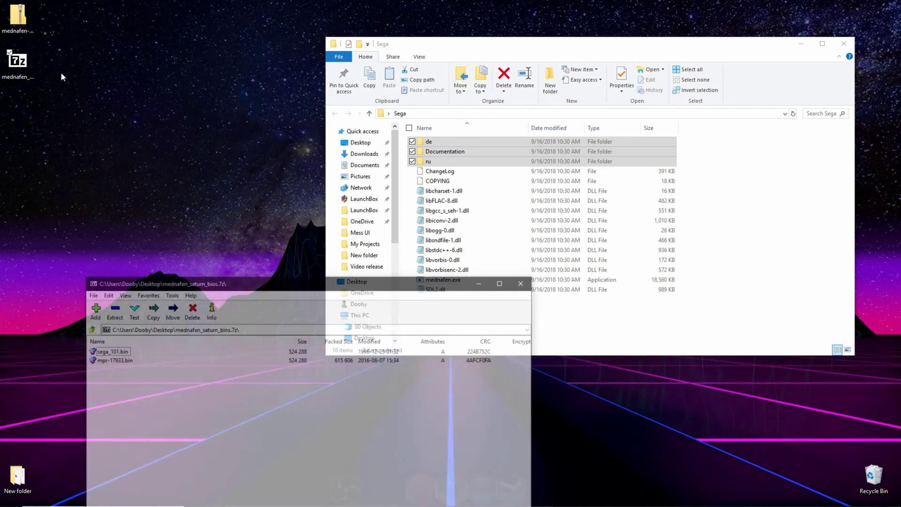
{"action": "left_click_drag", "start_coordinate": [159, 433], "coordinate": [638, 287]}
{"action": "left_click", "coordinate": [413, 425]}
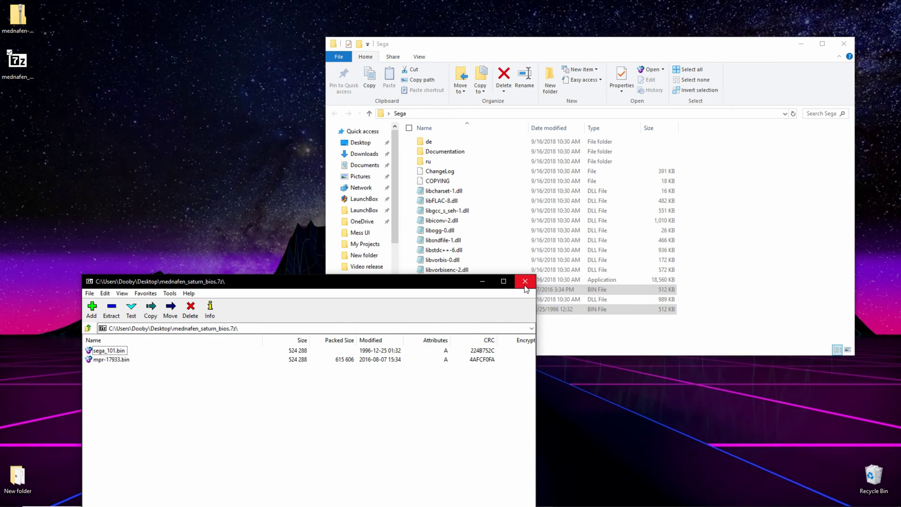
{"action": "left_click", "coordinate": [526, 284]}
{"action": "left_click", "coordinate": [754, 178]}
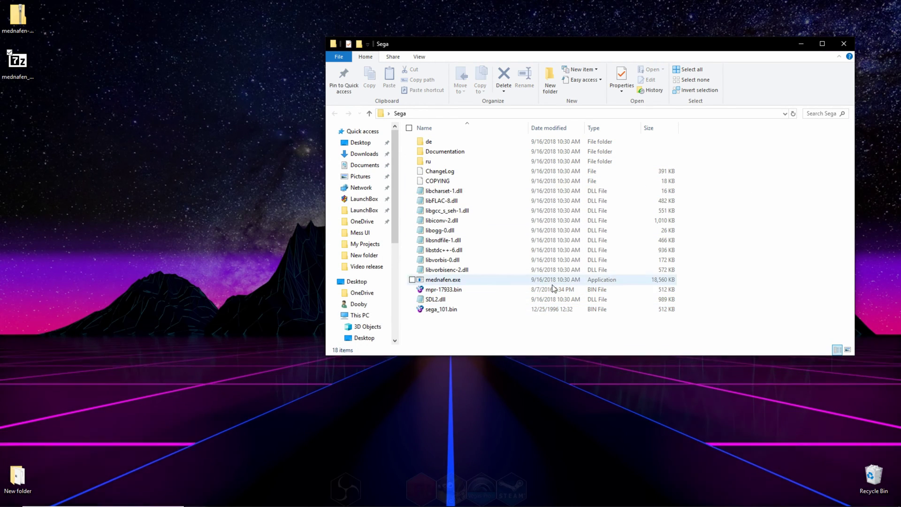
Run mednafen.exe once to generate its configuration files, and open mednafen.cfg in Notepad++
{"action": "double_click", "coordinate": [442, 280]}
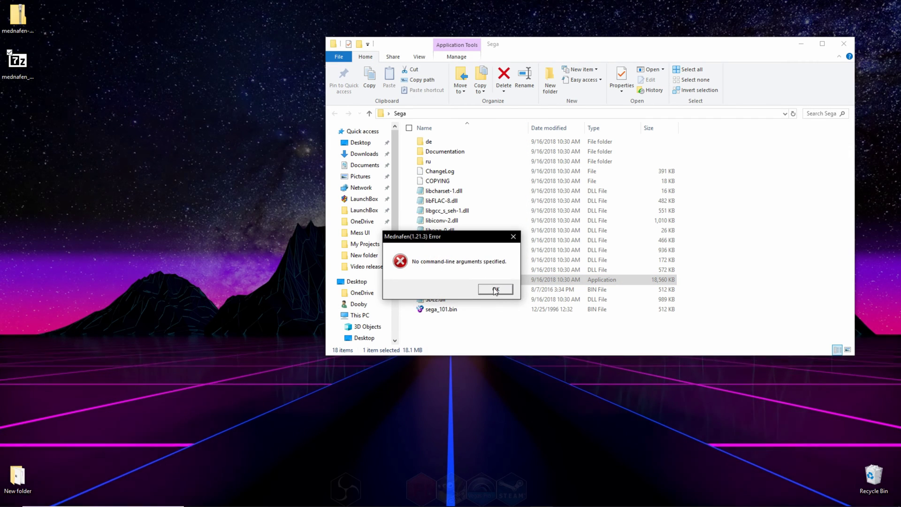
{"action": "left_click", "coordinate": [496, 290]}
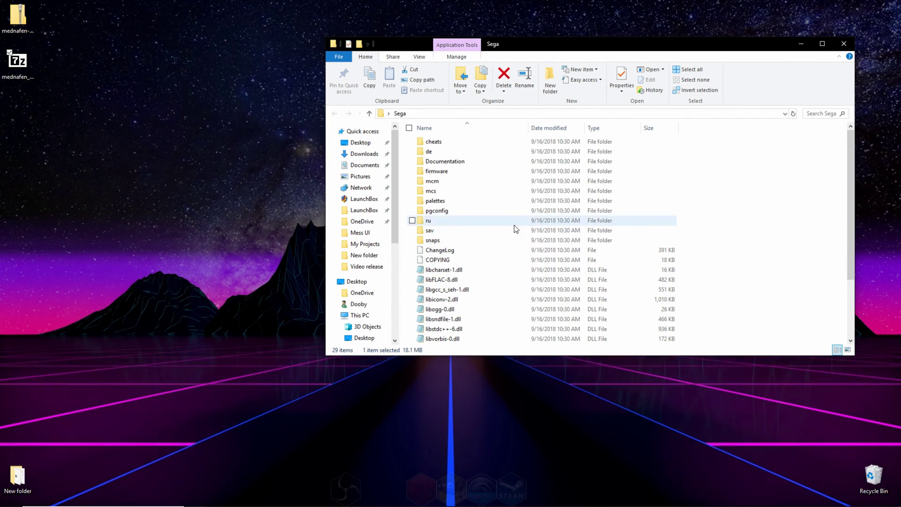
{"action": "scroll", "coordinate": [516, 229], "scroll_direction": "down", "scroll_amount": 3}
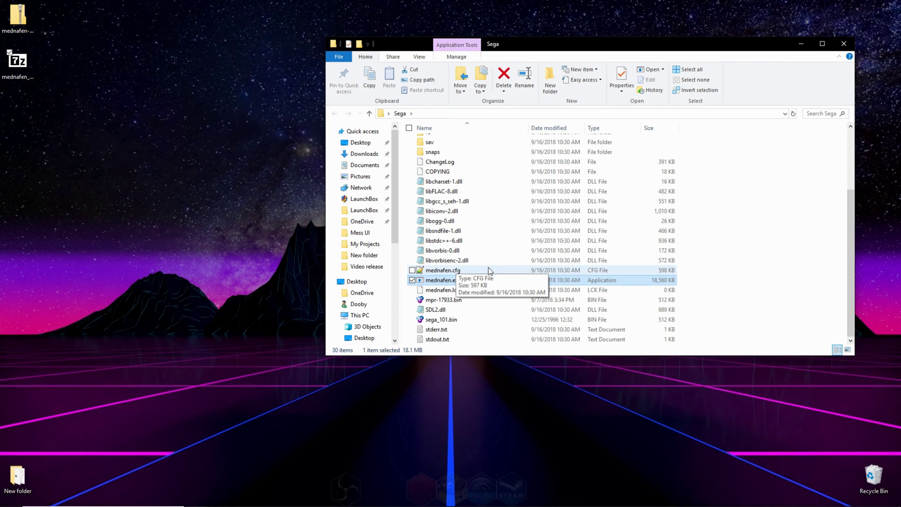
{"action": "left_click", "coordinate": [490, 270]}
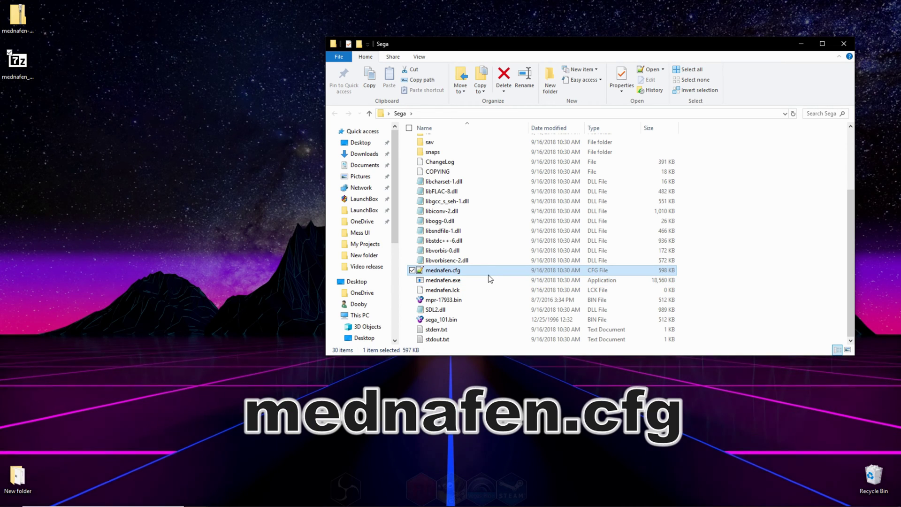
{"action": "right_click", "coordinate": [451, 273]}
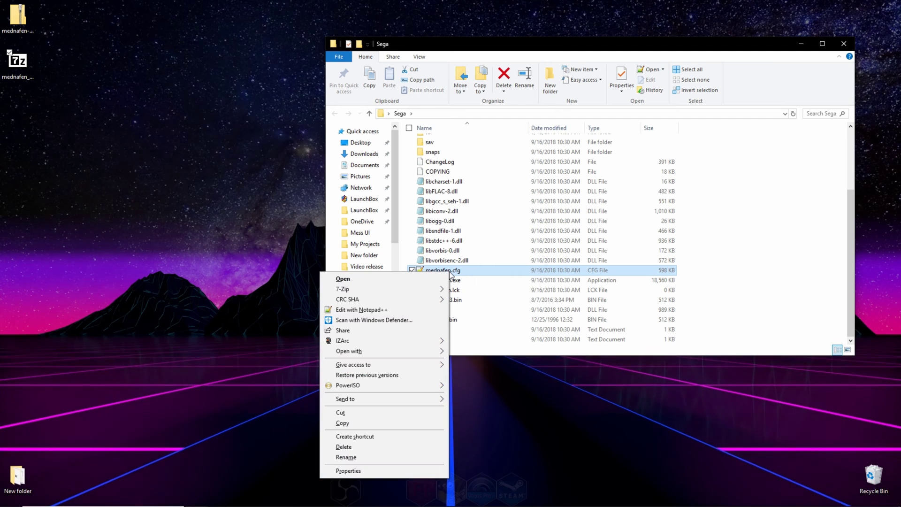
{"action": "left_click", "coordinate": [419, 309]}
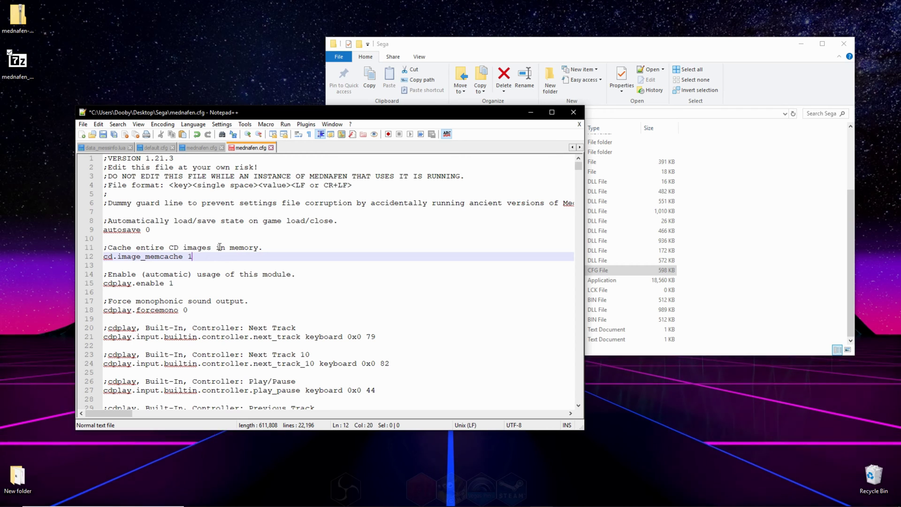
Search mednafen.cfg for "3dpad" to reach the Saturn input settings for Virtual Port 1, and close the search
{"action": "left_click", "coordinate": [118, 125]}
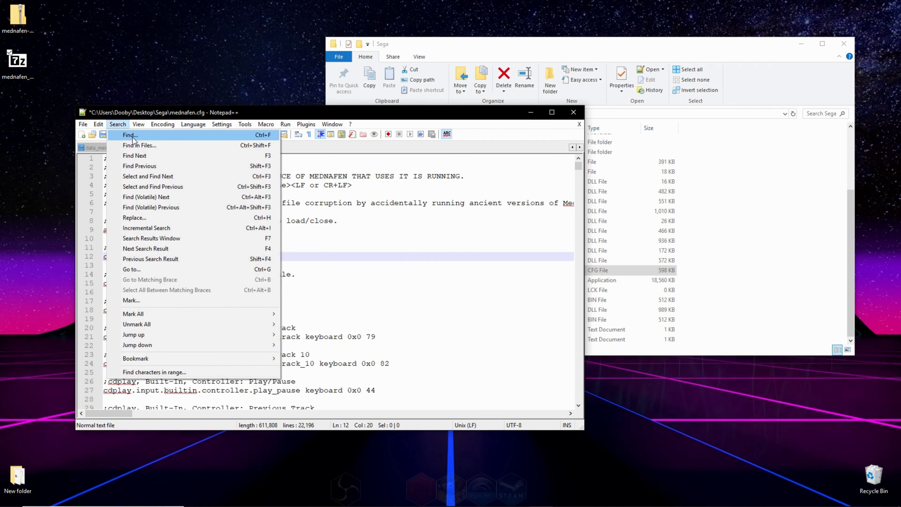
{"action": "left_click", "coordinate": [133, 140]}
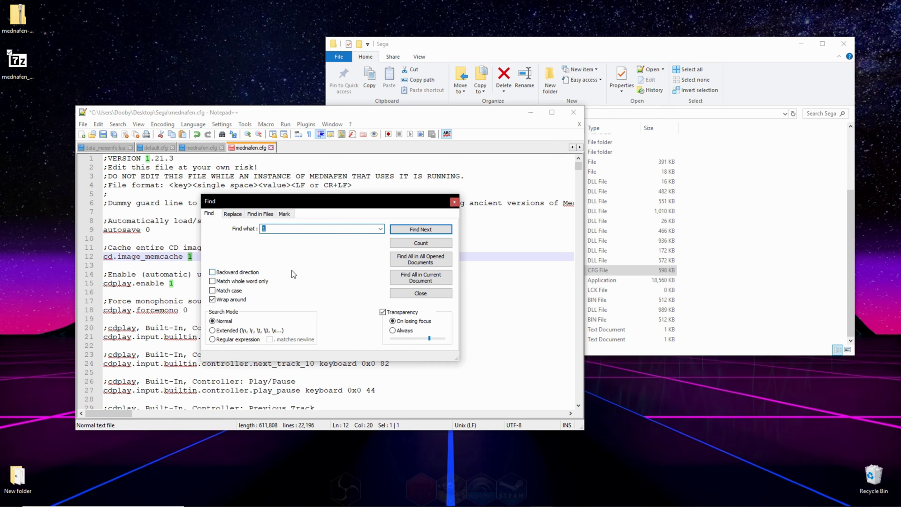
{"action": "type", "text": "3dpad"}
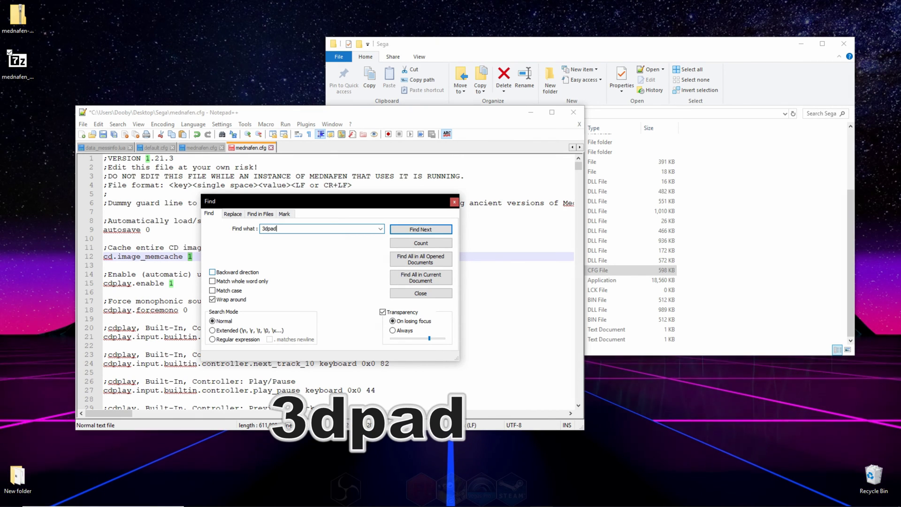
{"action": "left_click", "coordinate": [445, 231]}
{"action": "left_click", "coordinate": [455, 201]}
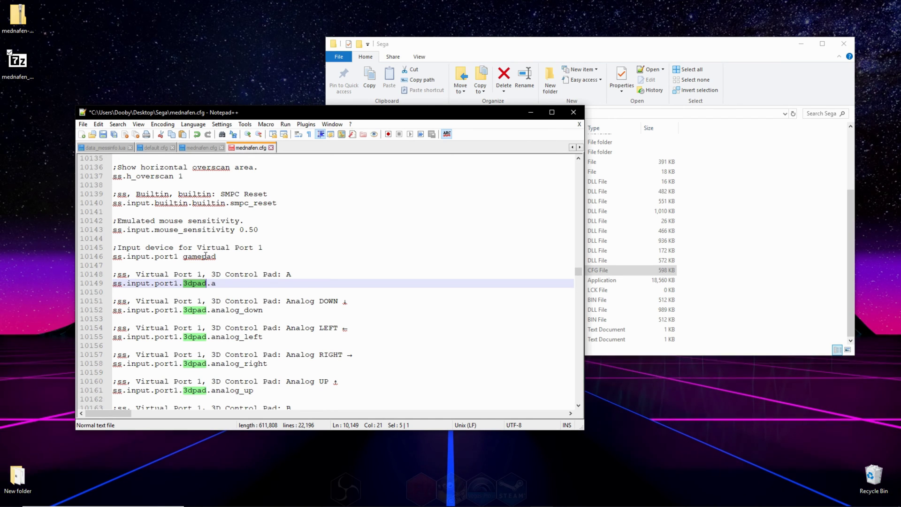
Set the ss.input.port1 input device to 3dpad, save mednafen.cfg and close Notepad++
{"action": "left_click_drag", "start_coordinate": [222, 258], "coordinate": [184, 261]}
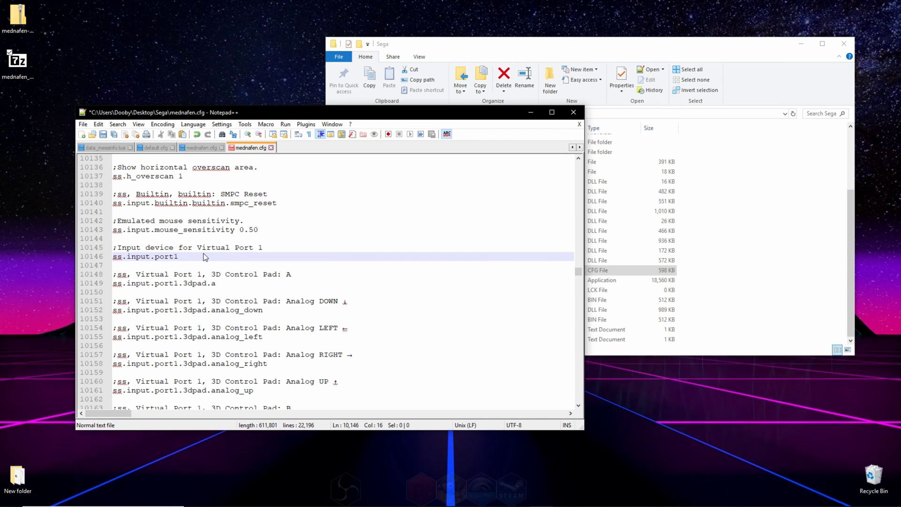
{"action": "type", "text": "3d"}
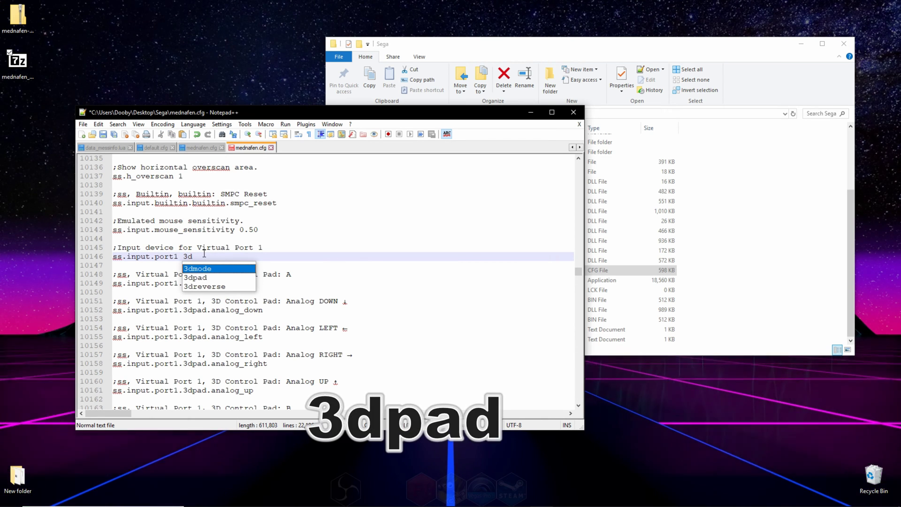
{"action": "type", "text": "pad"}
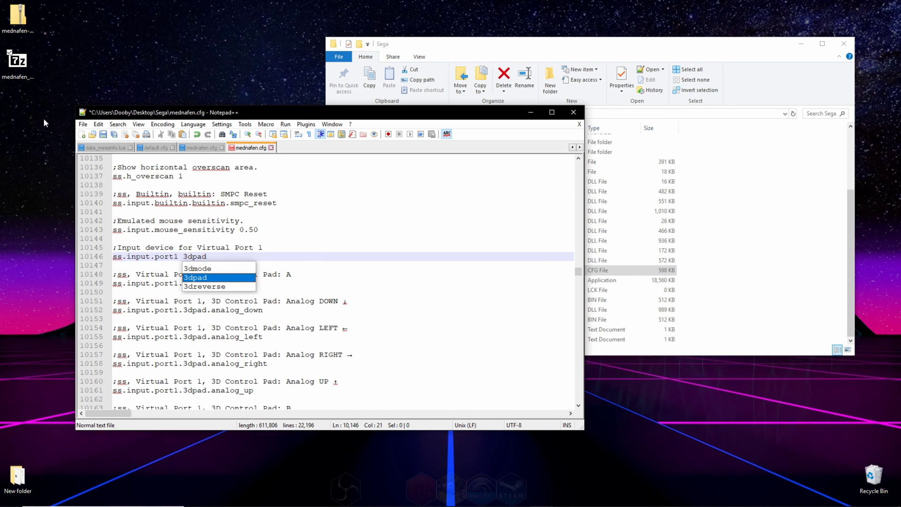
{"action": "left_click", "coordinate": [83, 125]}
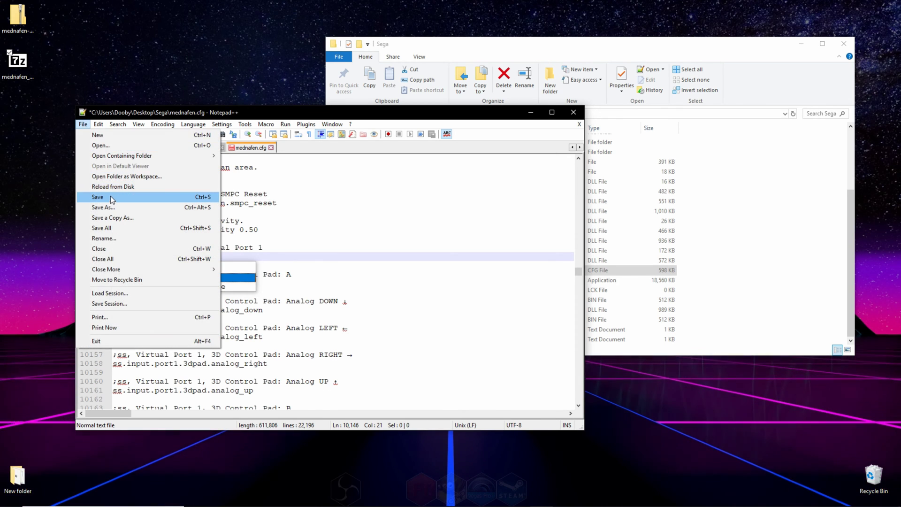
{"action": "left_click", "coordinate": [111, 197]}
{"action": "left_click", "coordinate": [574, 112]}
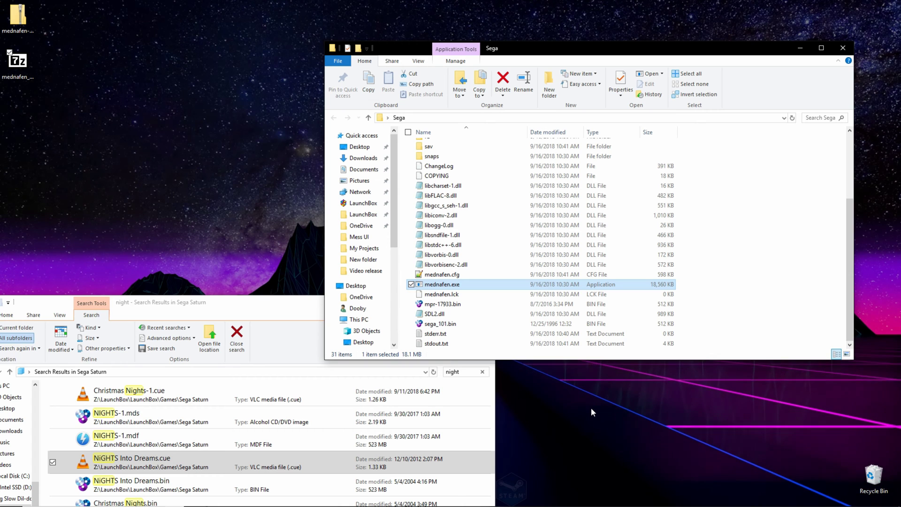
Launch NiGHTS Into Dreams.cue from the Sega Saturn games folder with mednafen.exe
{"action": "left_click", "coordinate": [139, 469]}
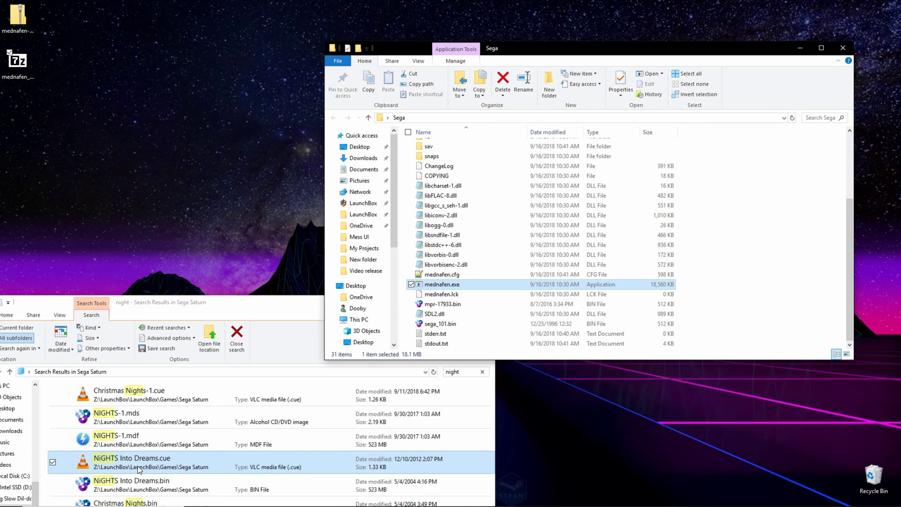
{"action": "left_click_drag", "start_coordinate": [139, 469], "coordinate": [455, 284]}
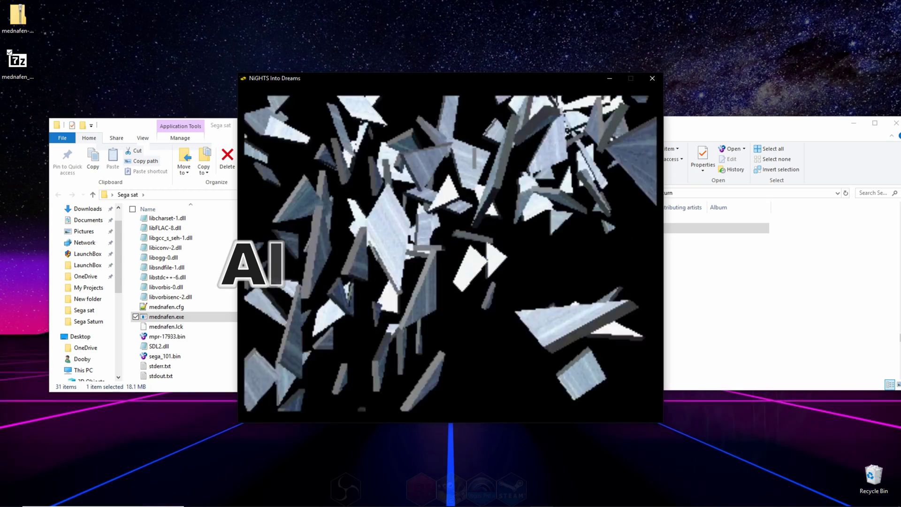
Begin input configuration for 3D Control Pad 1 and map the D-Pad UP, DOWN, LEFT and RIGHT directions
{"action": "key", "text": "alt+shift+1"}
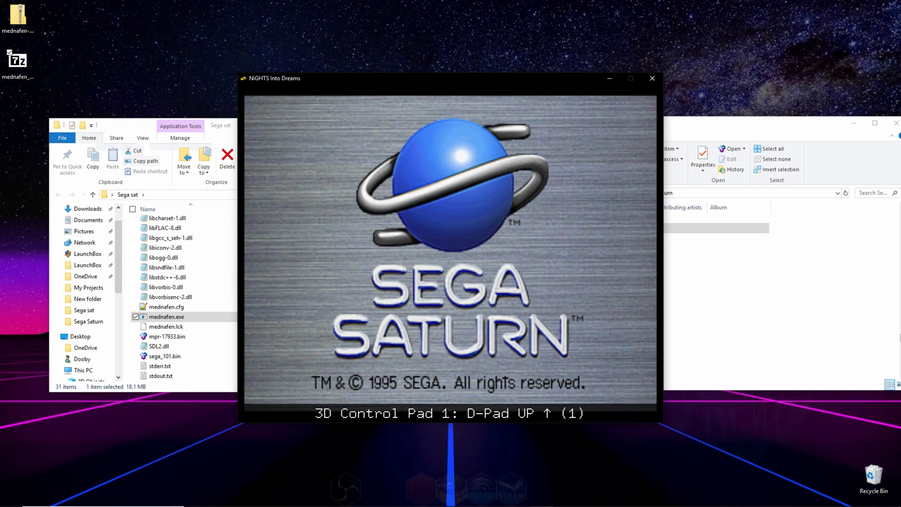
{"action": "key", "text": "Up"}
{"action": "key", "text": "Up"}
{"action": "key", "text": "Down"}
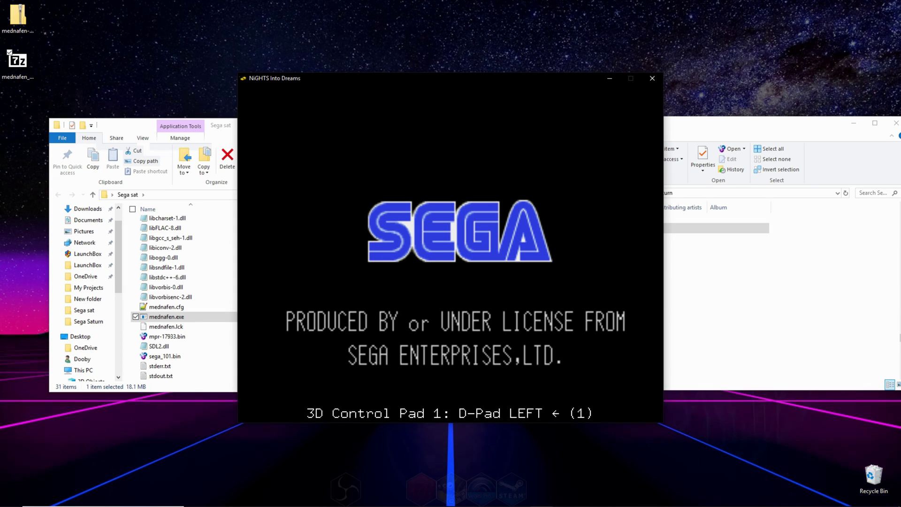
{"action": "key", "text": "Left"}
{"action": "key", "text": "Left"}
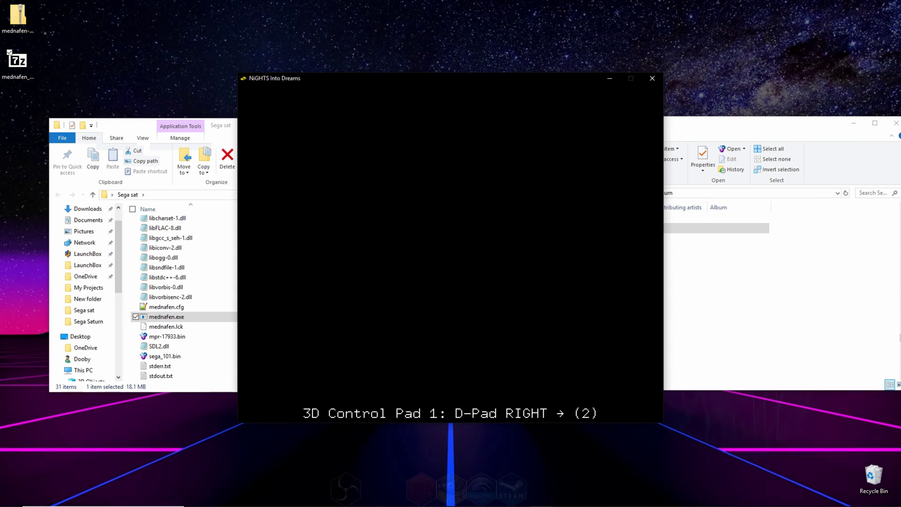
{"action": "key", "text": "Right"}
Map the Start button and the face buttons from A through Z on 3D Control Pad 1
{"action": "key", "text": "Return"}
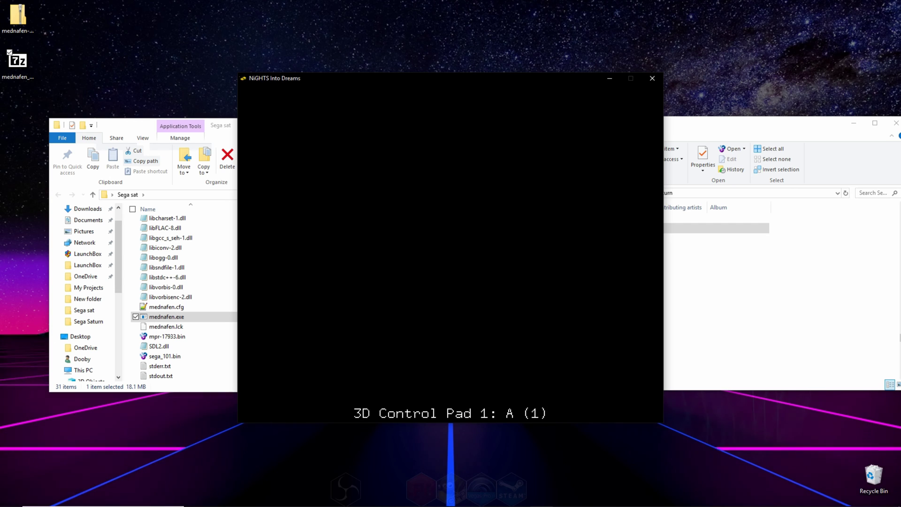
{"action": "key", "text": "a"}
{"action": "key", "text": "a"}
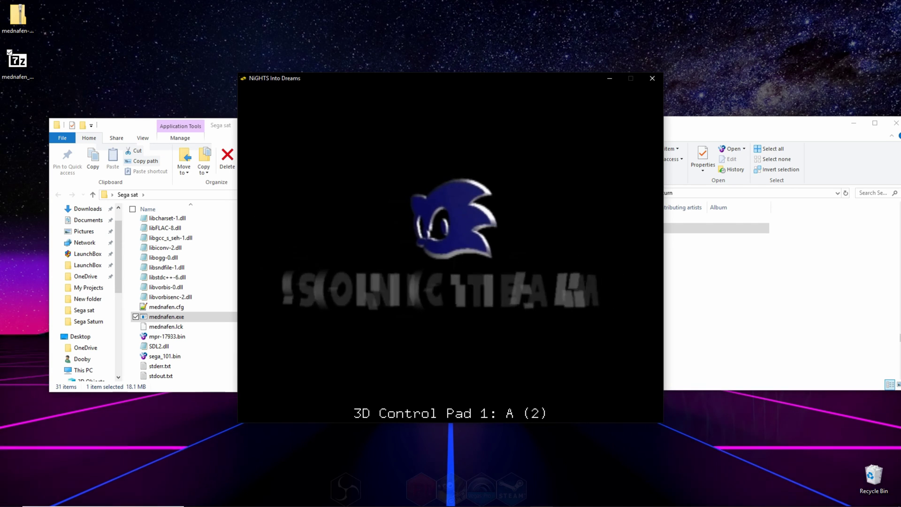
{"action": "key", "text": "b"}
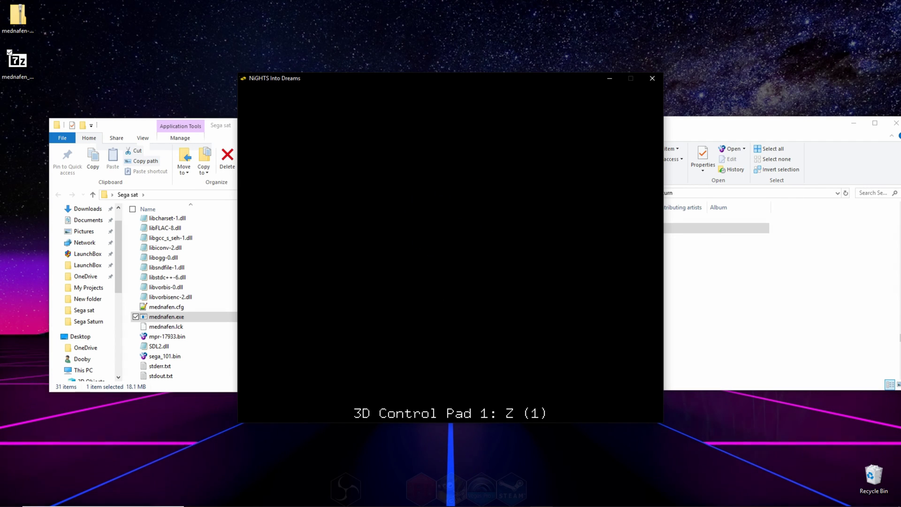
{"action": "key", "text": "z"}
{"action": "key", "text": "z"}
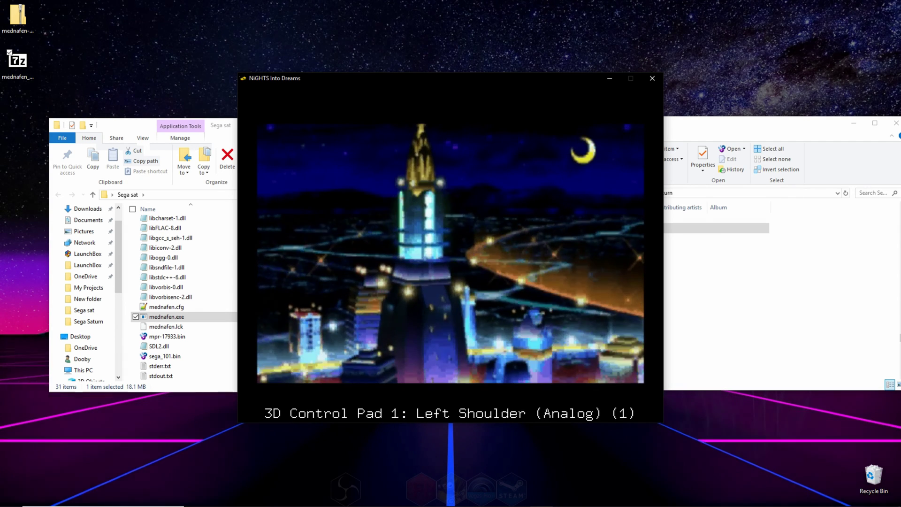
Map the Left Shoulder (Analog) and Right Shoulder (Analog) inputs of 3D Control Pad 1
{"action": "key", "text": "l"}
{"action": "key", "text": "l"}
{"action": "key", "text": "r"}
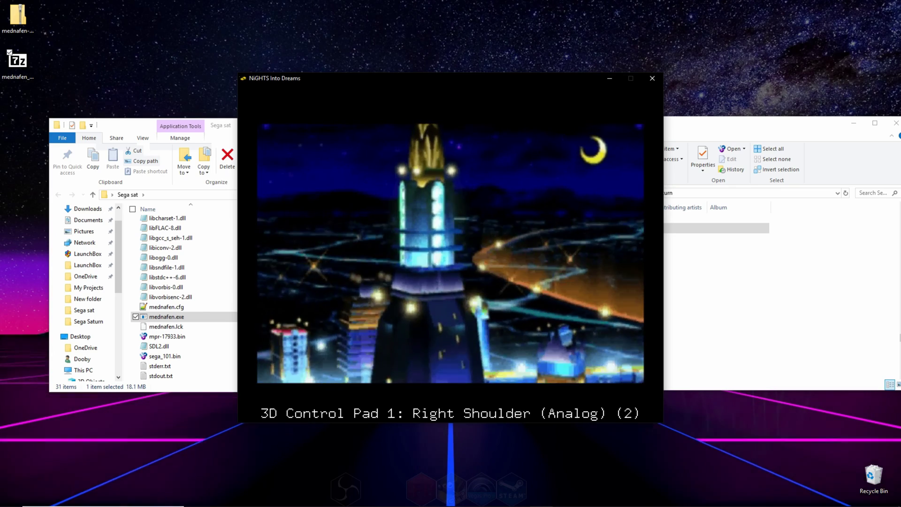
{"action": "key", "text": "r"}
Map the Analog UP, DOWN, LEFT and RIGHT directions of 3D Control Pad 1, and complete the remaining assignment to finish configuration
{"action": "key", "text": "Up"}
{"action": "key", "text": "Up"}
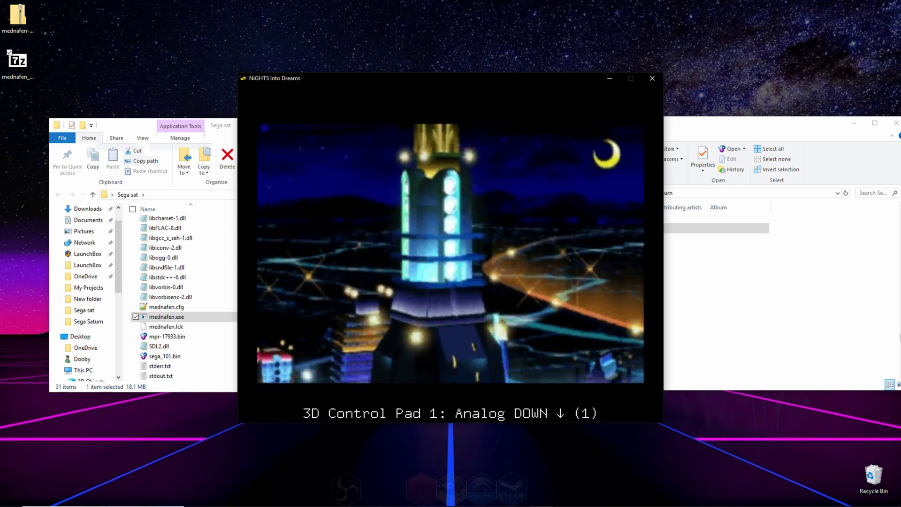
{"action": "key", "text": "Down"}
{"action": "key", "text": "Down"}
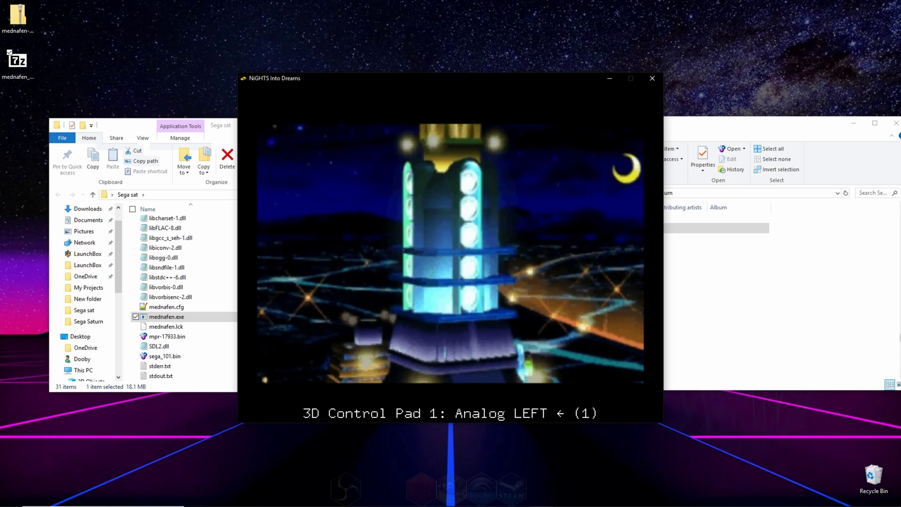
{"action": "key", "text": "Left"}
{"action": "key", "text": "Left"}
{"action": "key", "text": "Right"}
{"action": "key", "text": "Right"}
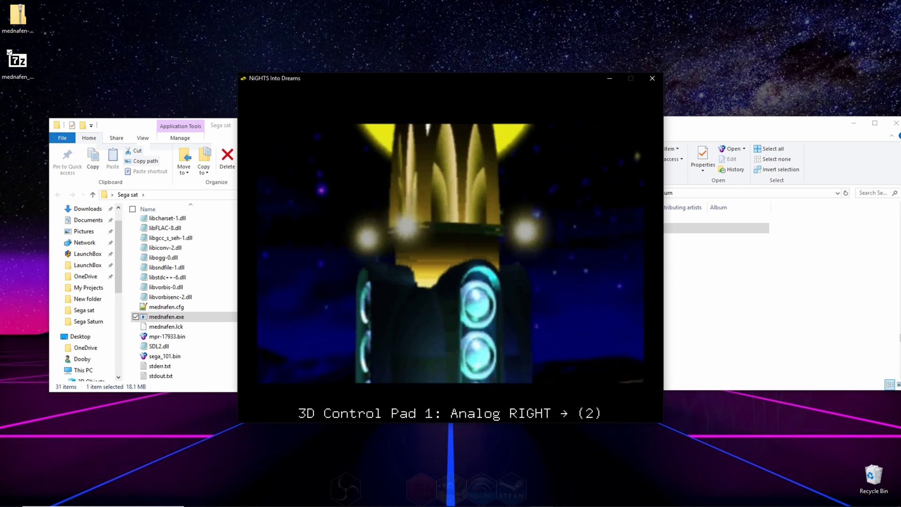
{"action": "key", "text": "m"}
{"action": "key", "text": "m"}
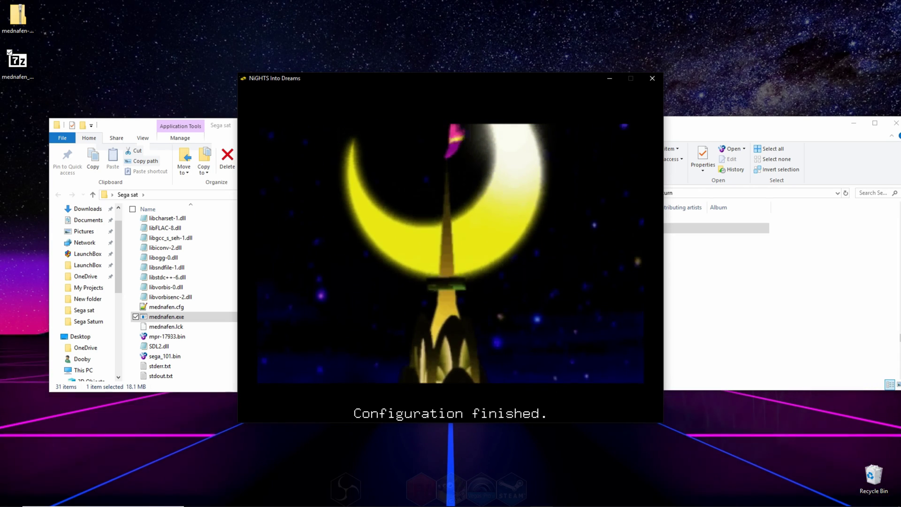